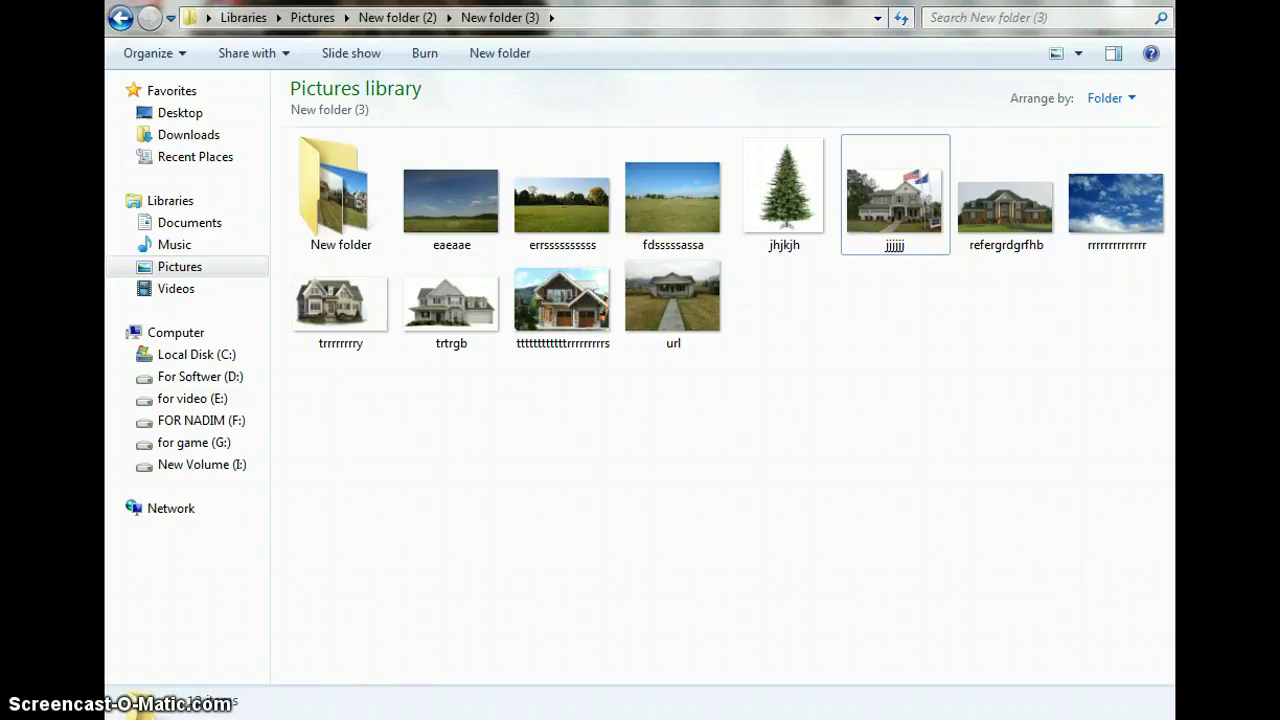
Browse the brick mansion and house pictures in New folder (3), then show the Explorer window previews.
left_click(1004, 225)
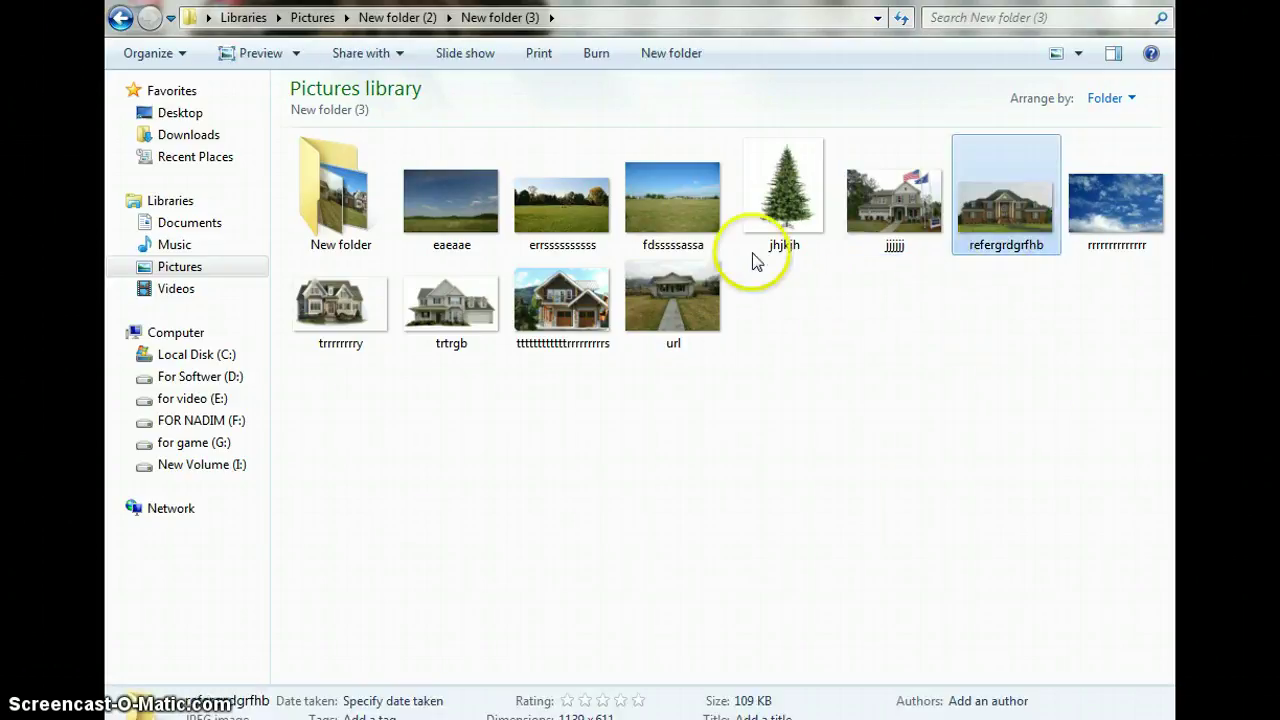
left_click(347, 327)
left_click(448, 326)
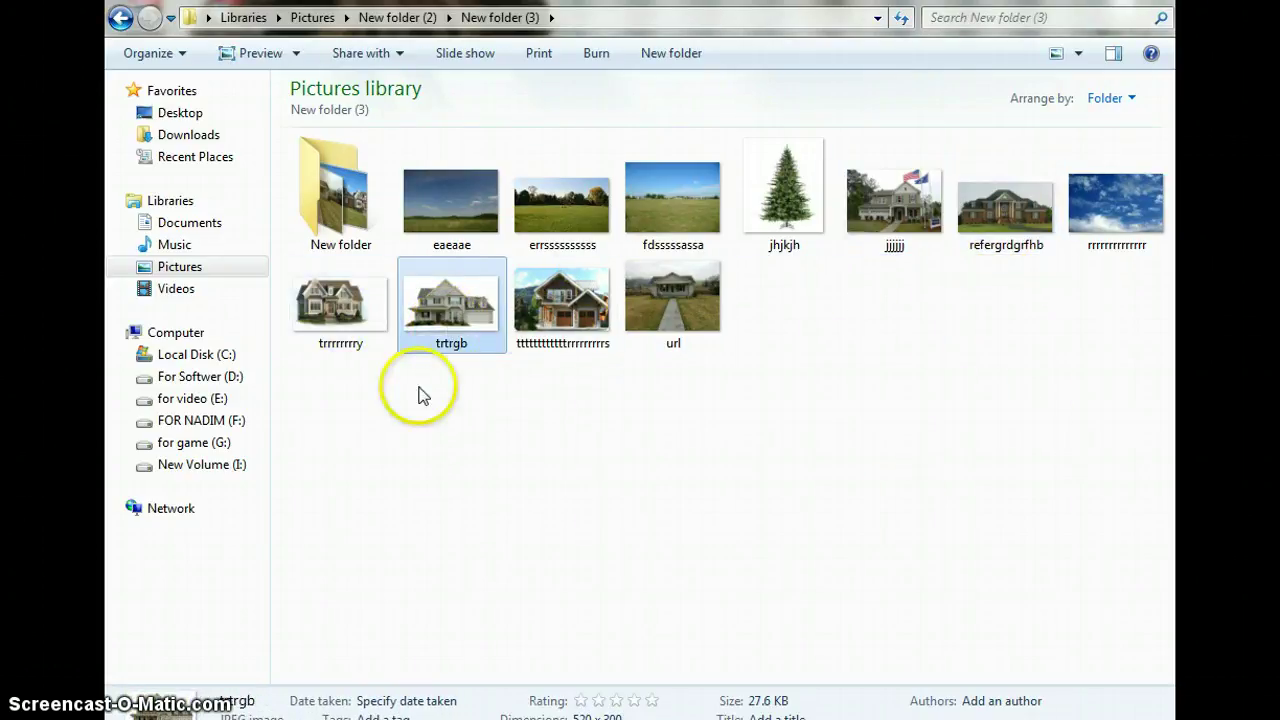
left_click(478, 478)
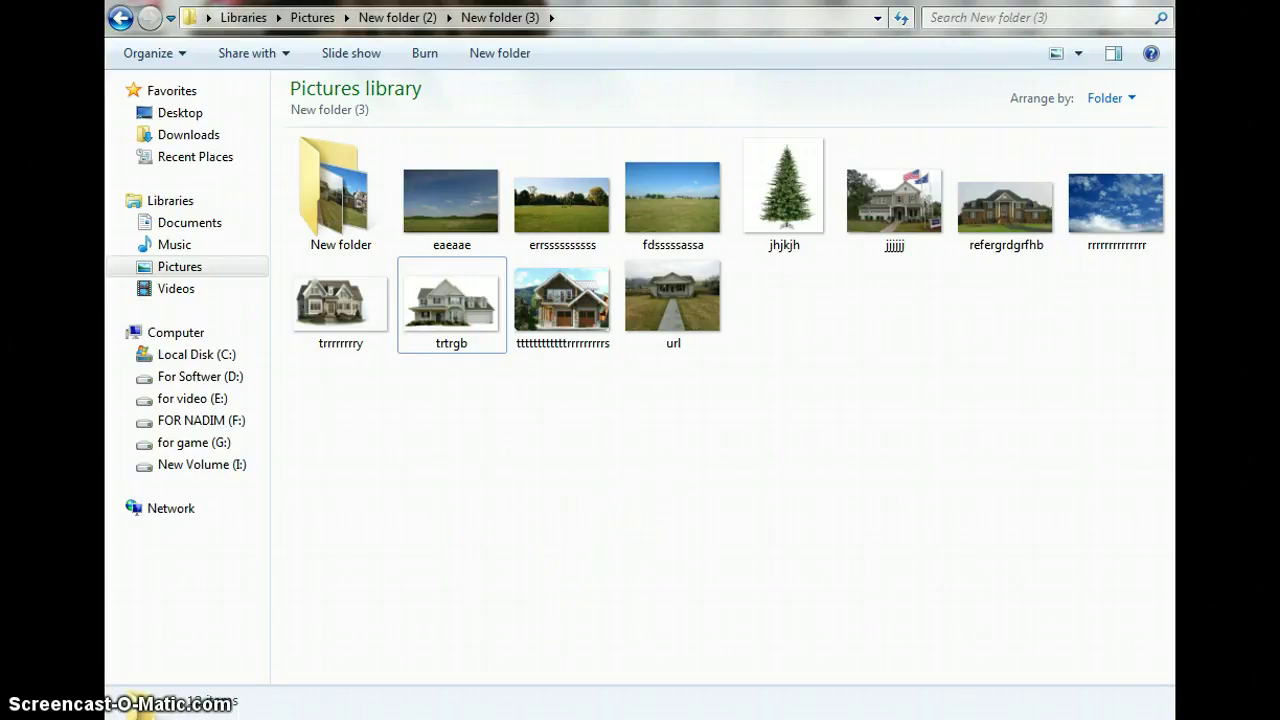
left_click(355, 715)
In the Videos library, review the three green-screen American flag videos, then return to After Effects.
left_click(428, 677)
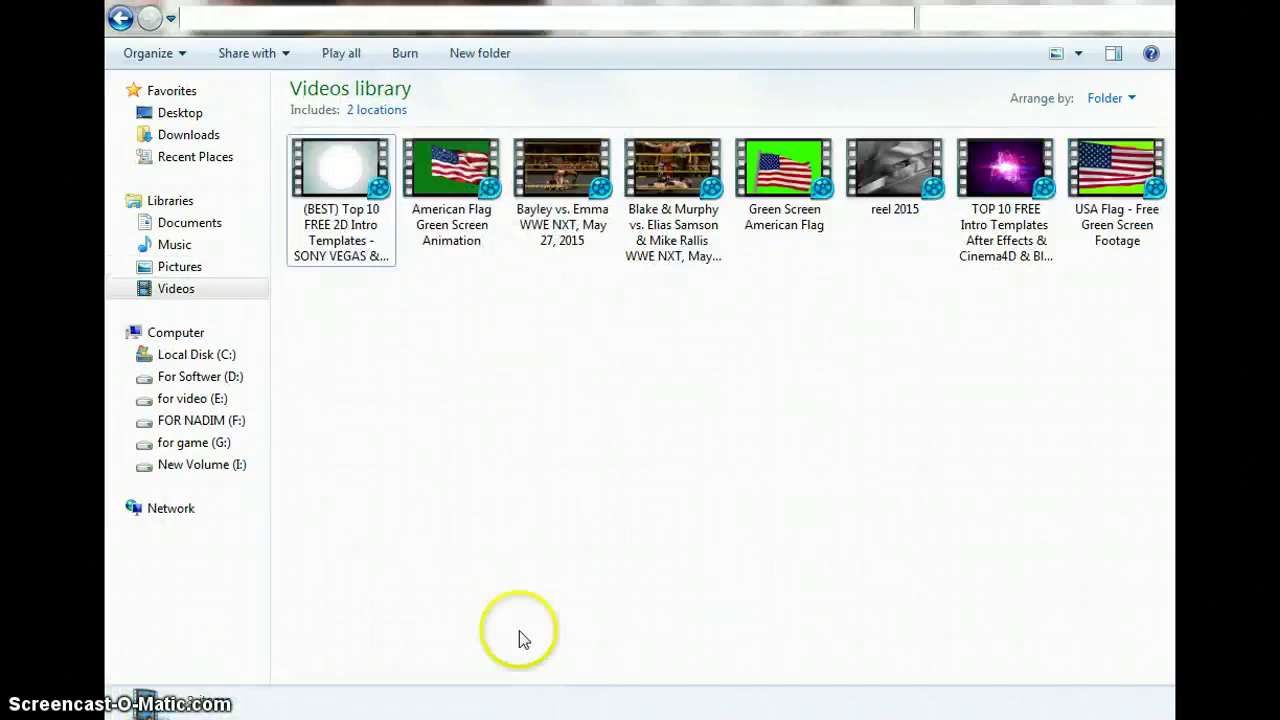
left_click(445, 240)
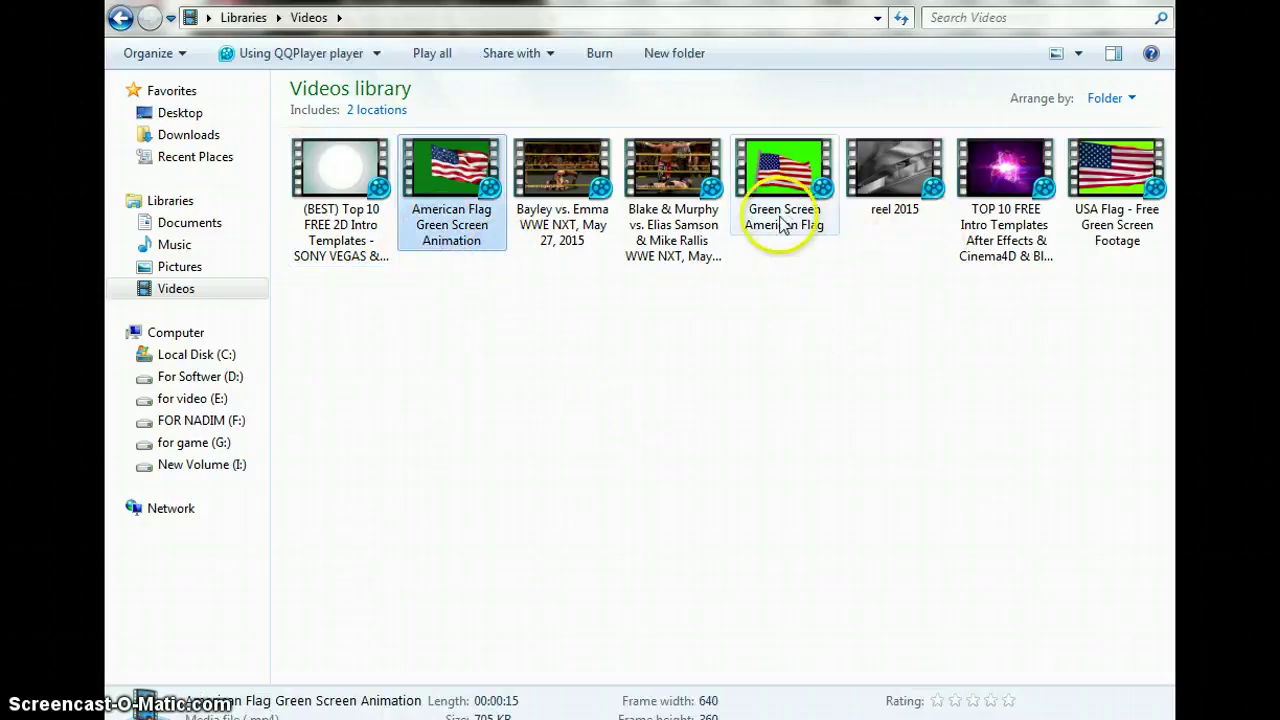
left_click(777, 223)
left_click(1110, 228)
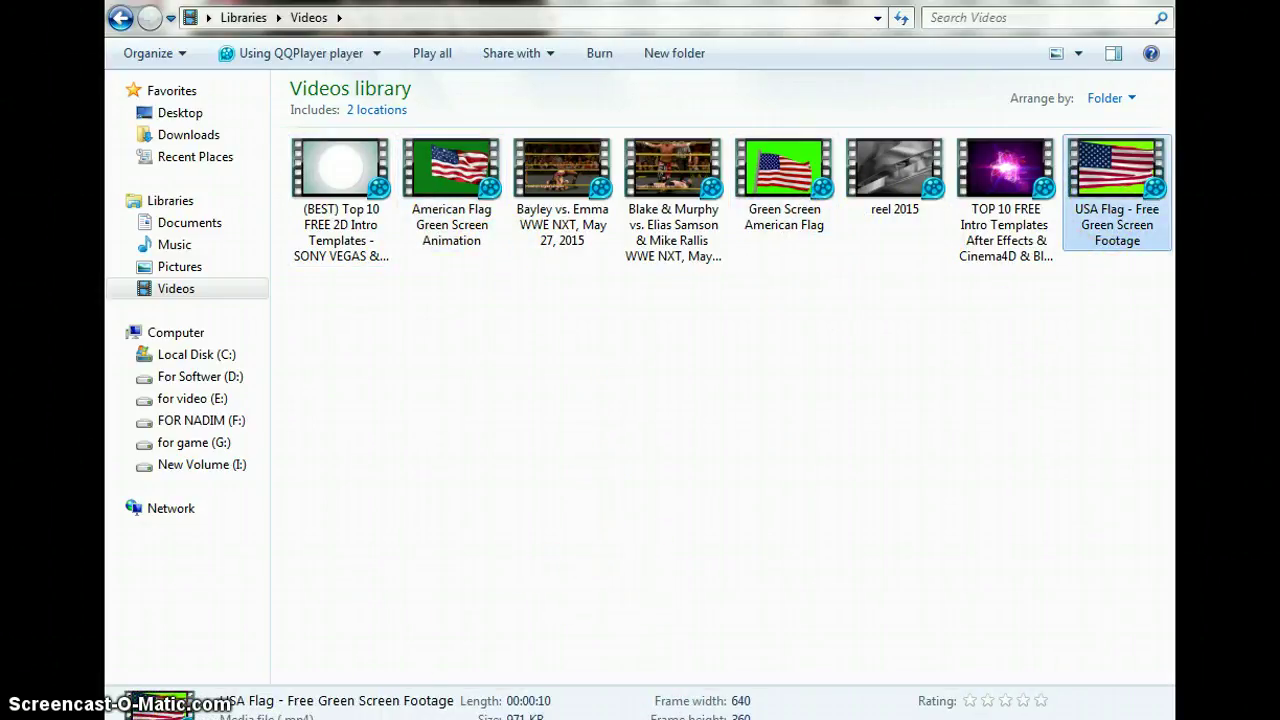
left_click(560, 719)
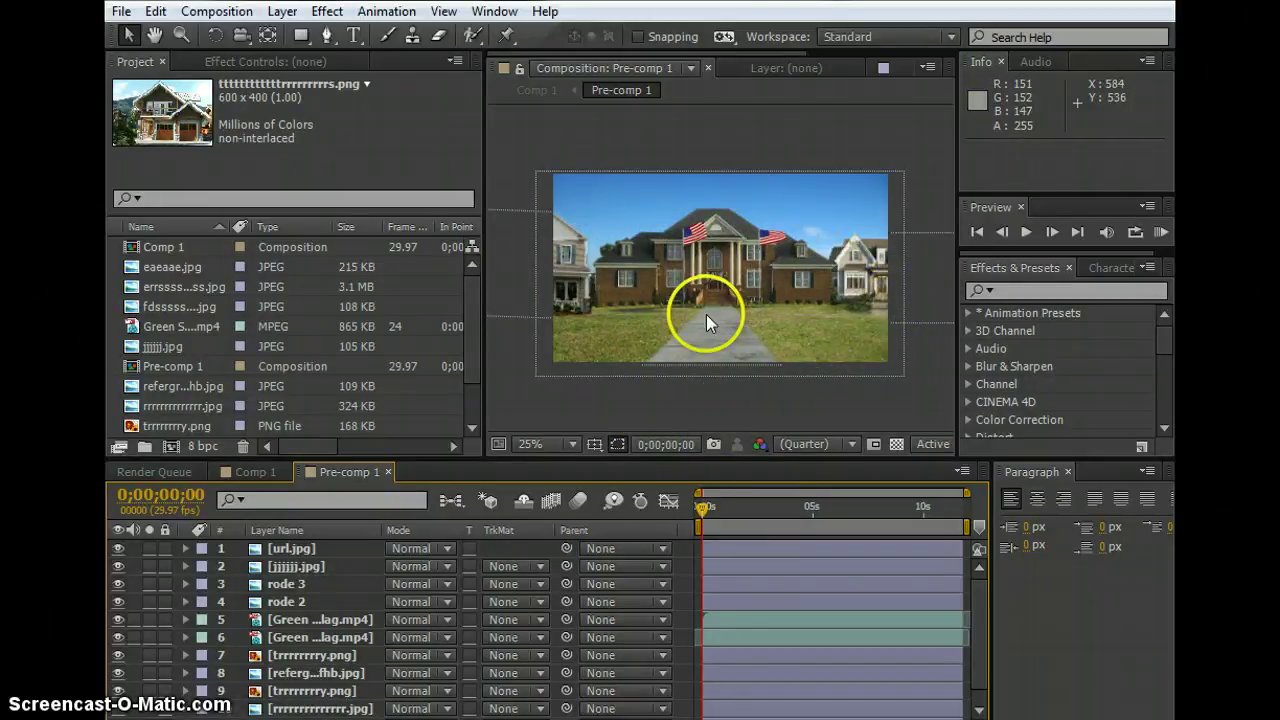
Preview the Pre-comp 1 mansion composite and stop playback at 0;00;03;07.
left_click(1027, 231)
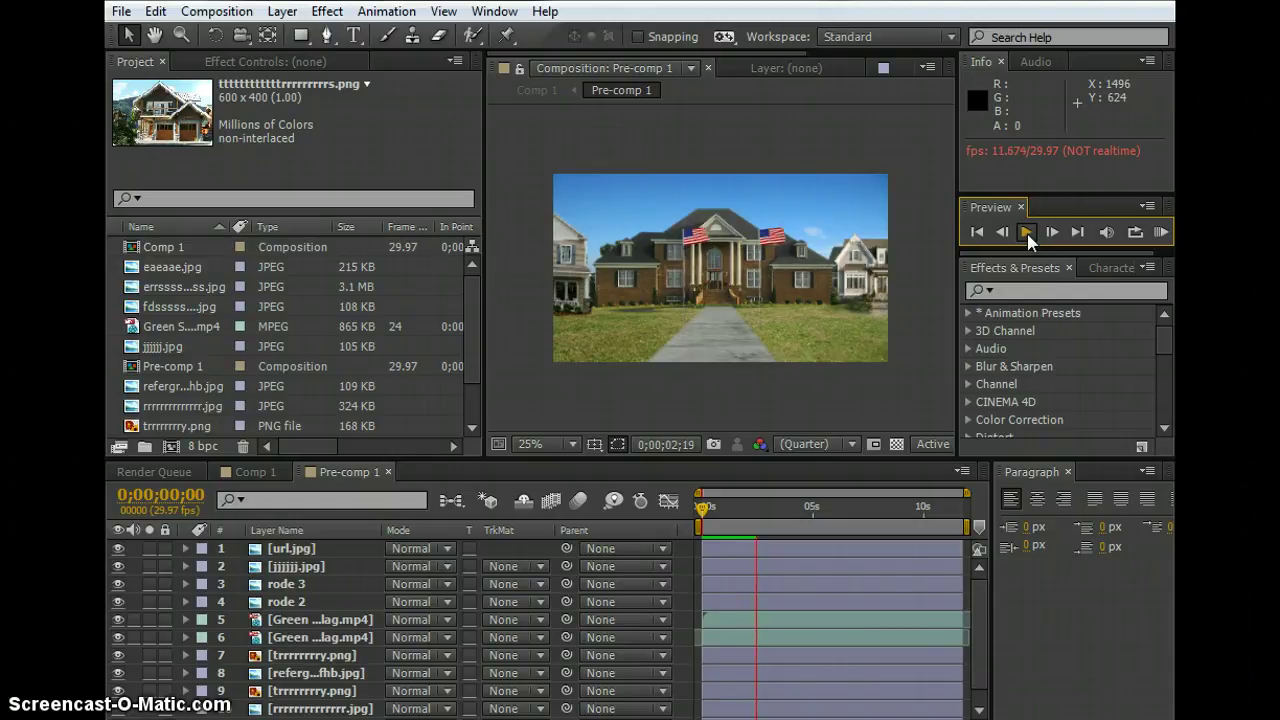
left_click(1027, 233)
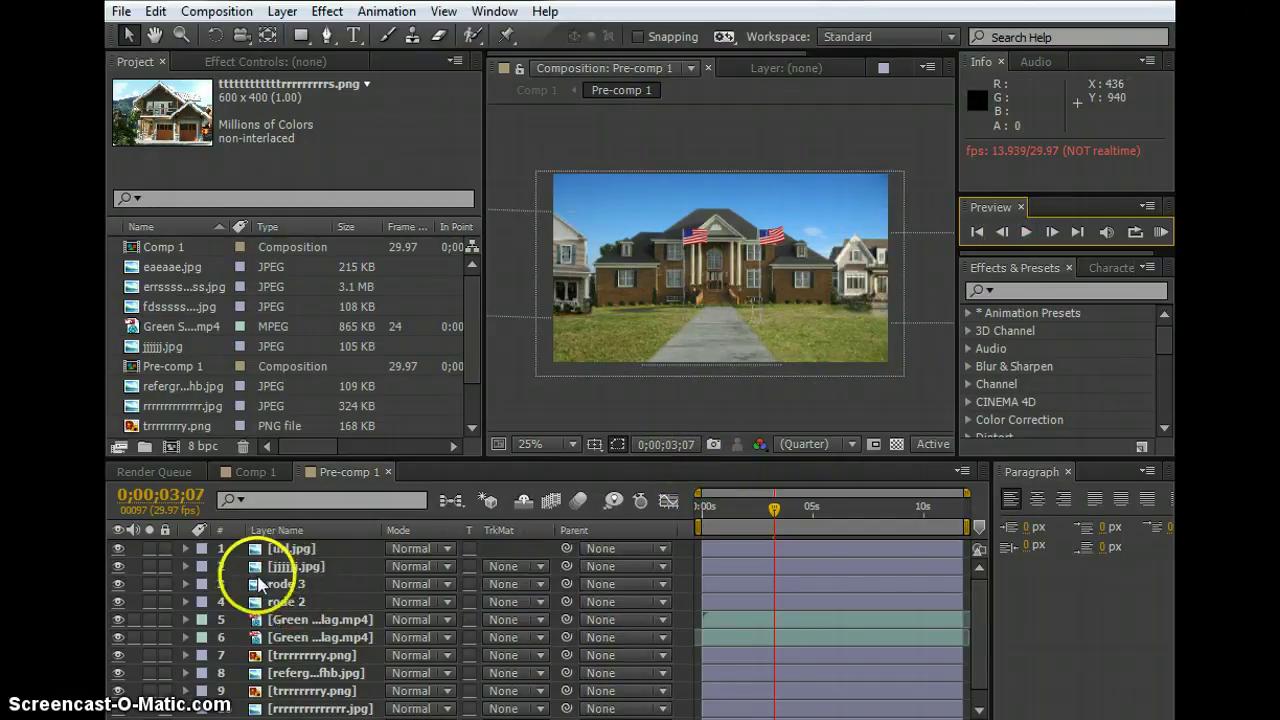
left_click(290, 553)
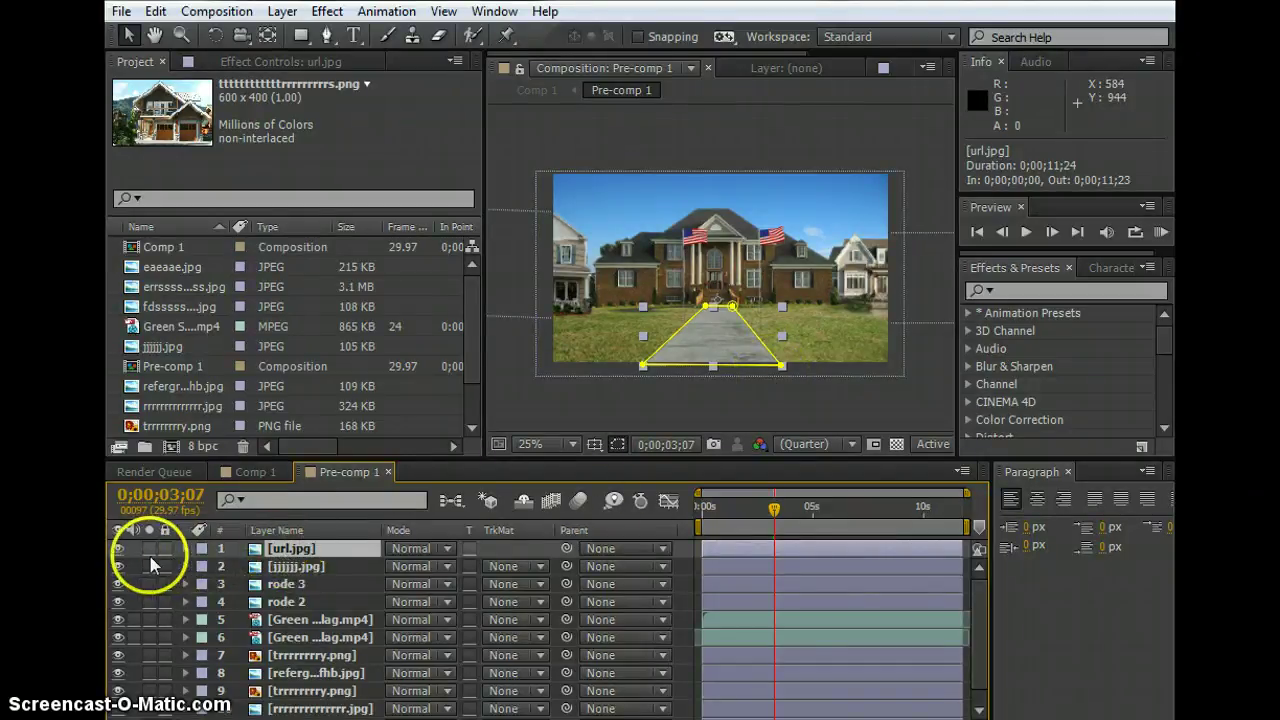
left_click(118, 549)
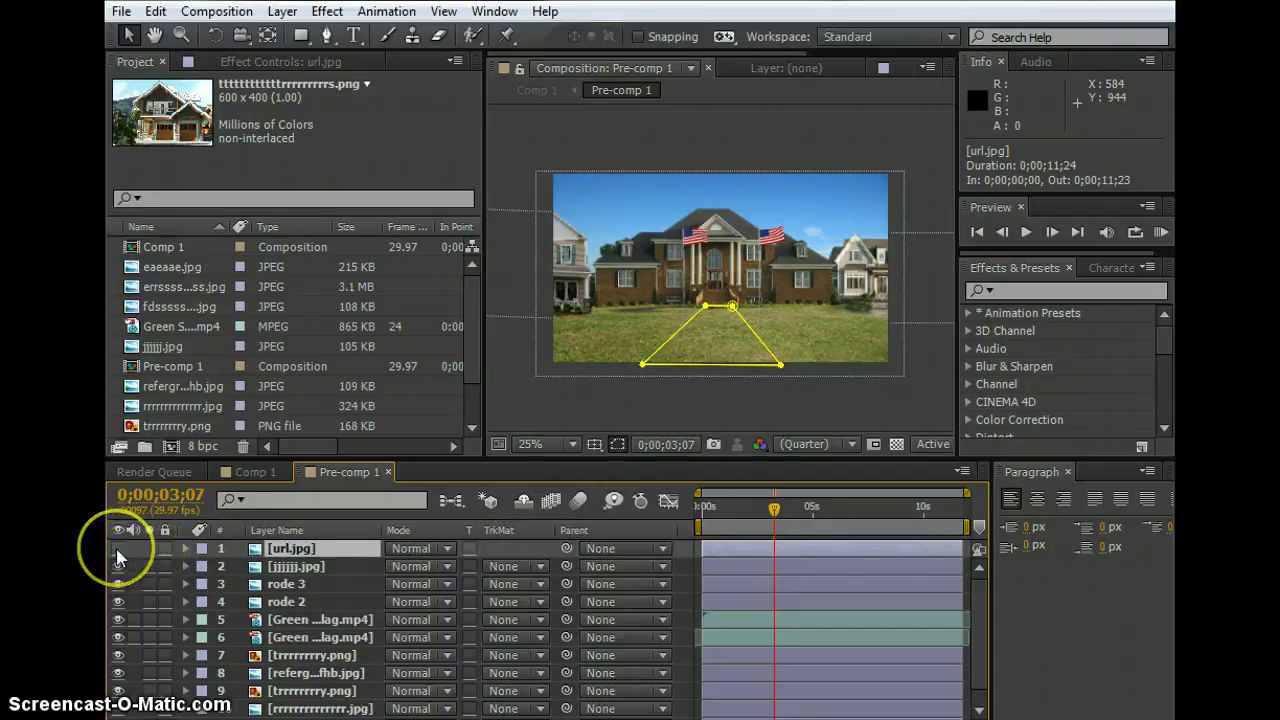
left_click(118, 548)
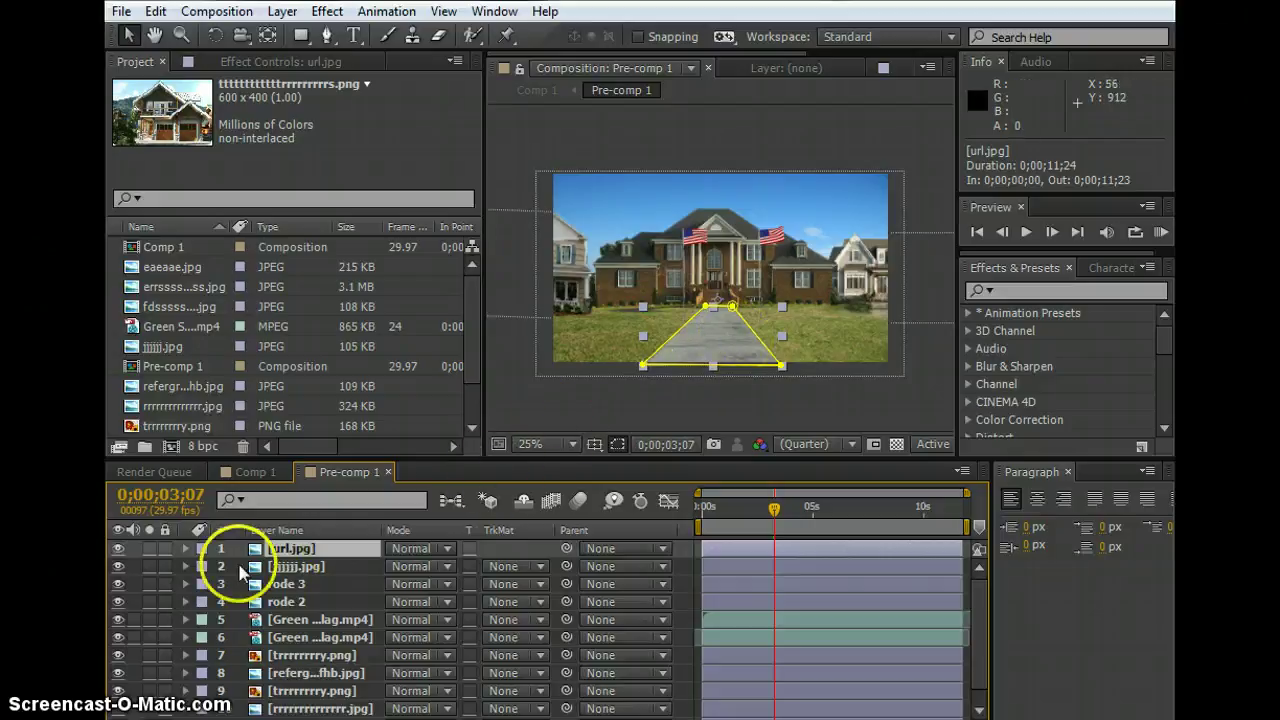
Toggle the jjjjjj.jpg house layer off and back on, and zoom the view out to 12.5%.
left_click(295, 567)
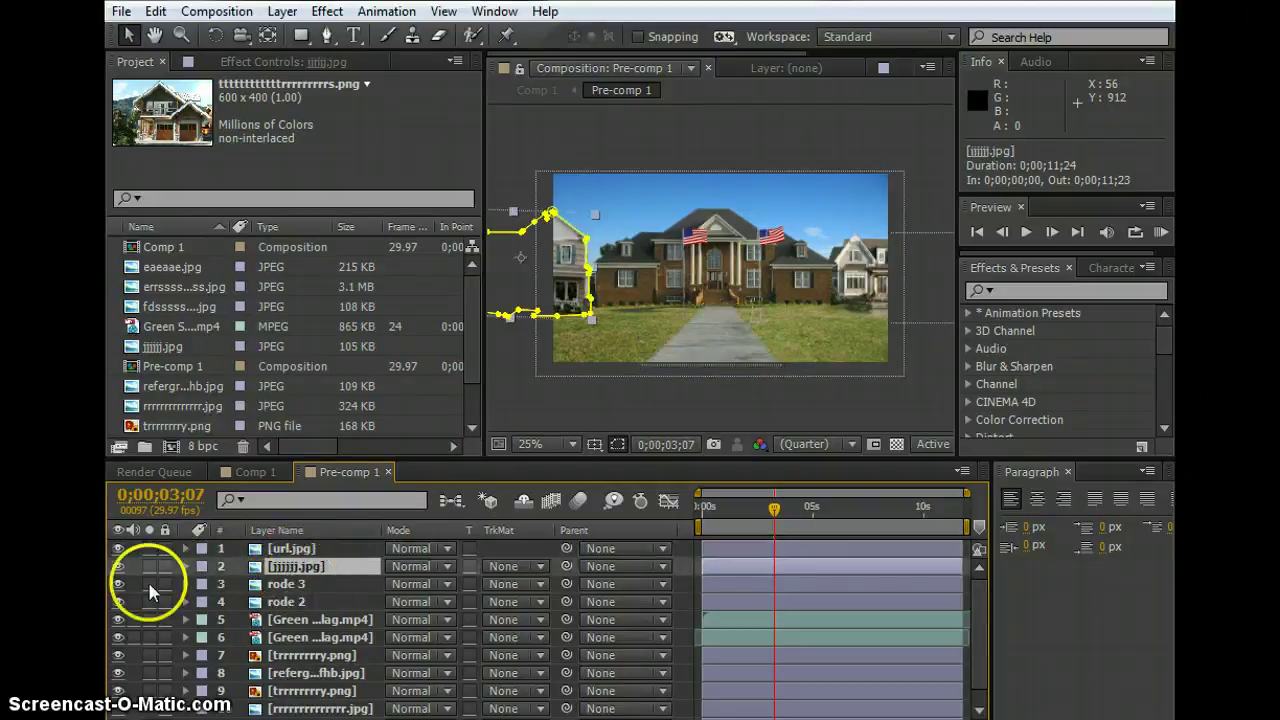
left_click(117, 567)
left_click(117, 567)
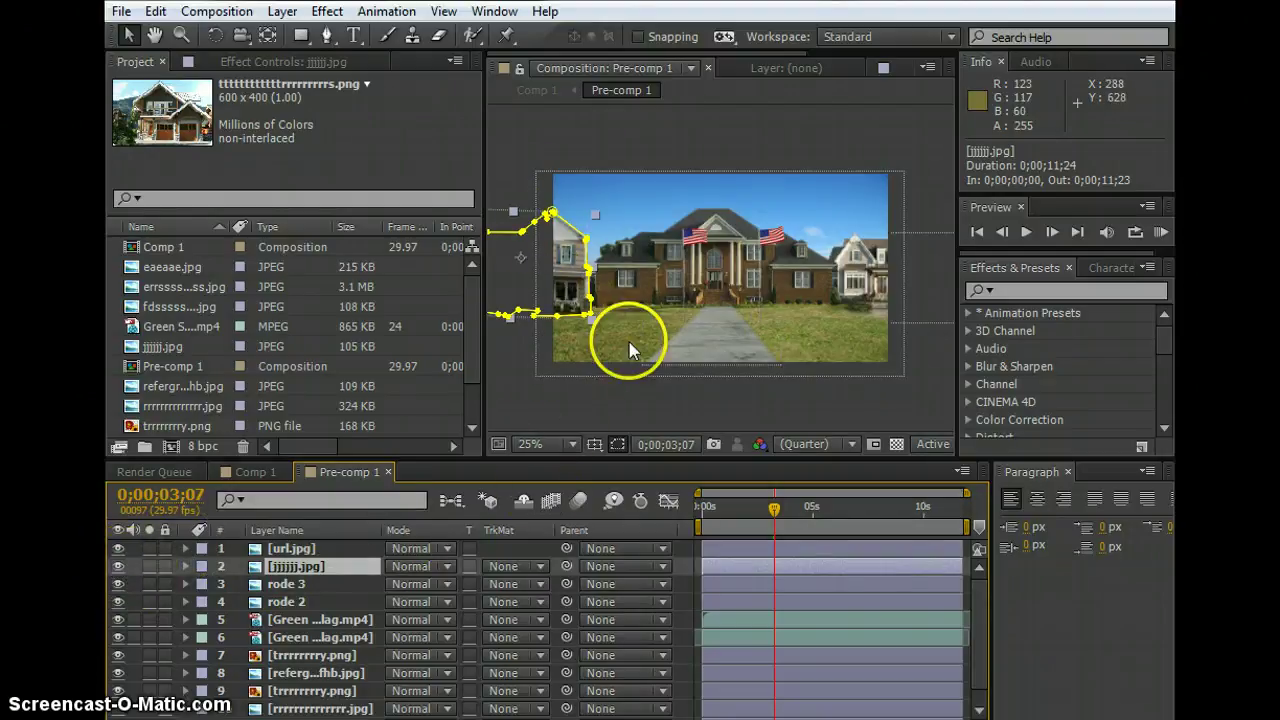
key("comma")
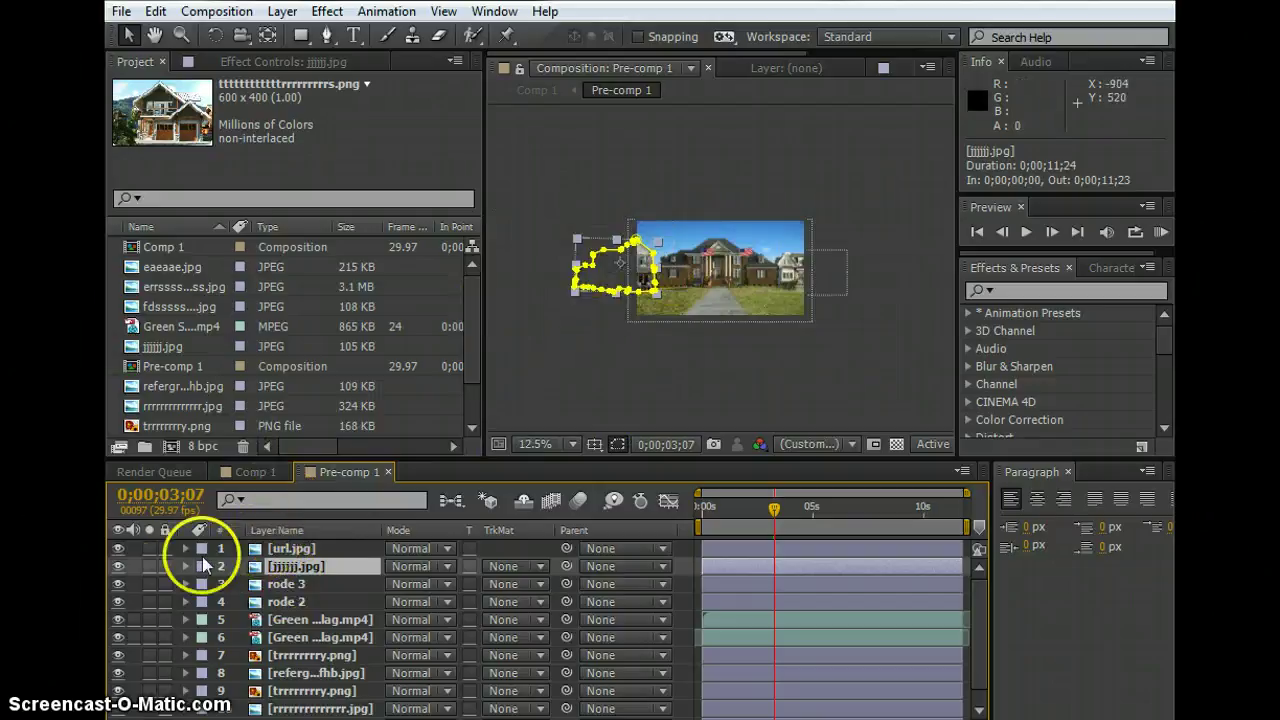
Zoom in on the mansion and select the rode 3, rode 2 and right flag layers.
left_click(262, 587)
left_click(740, 282)
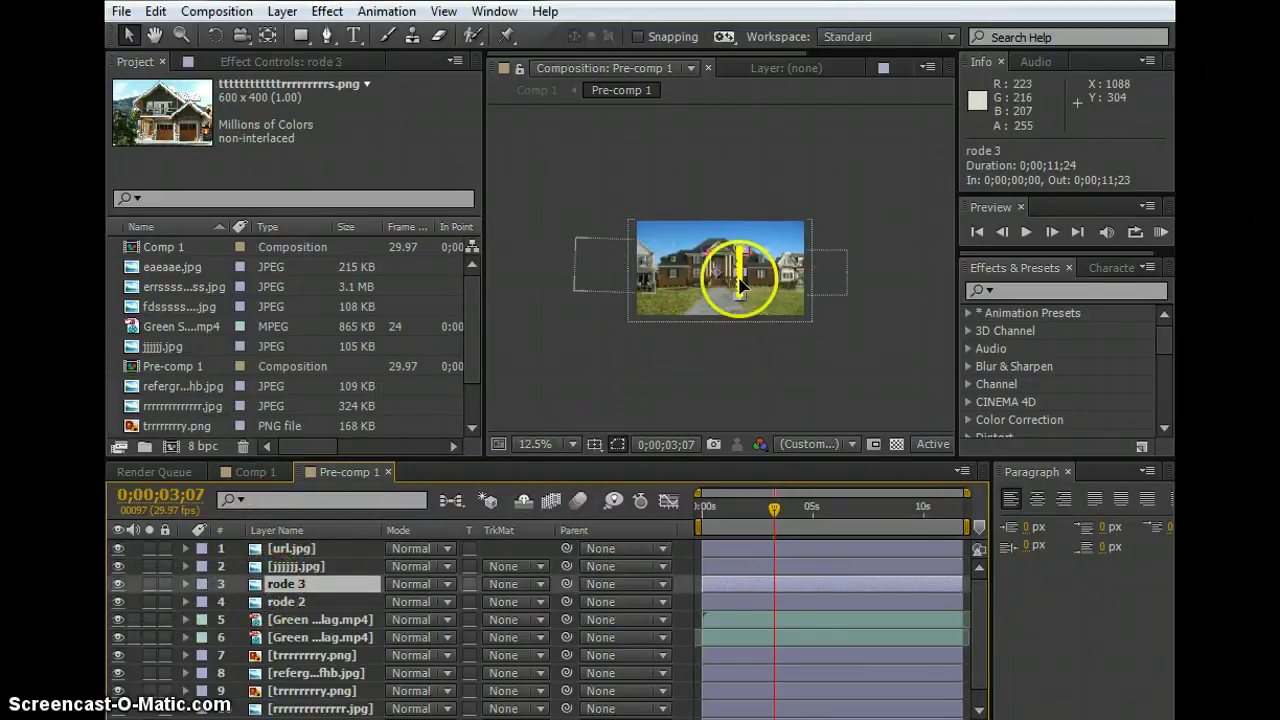
scroll(740, 285, "up", 4)
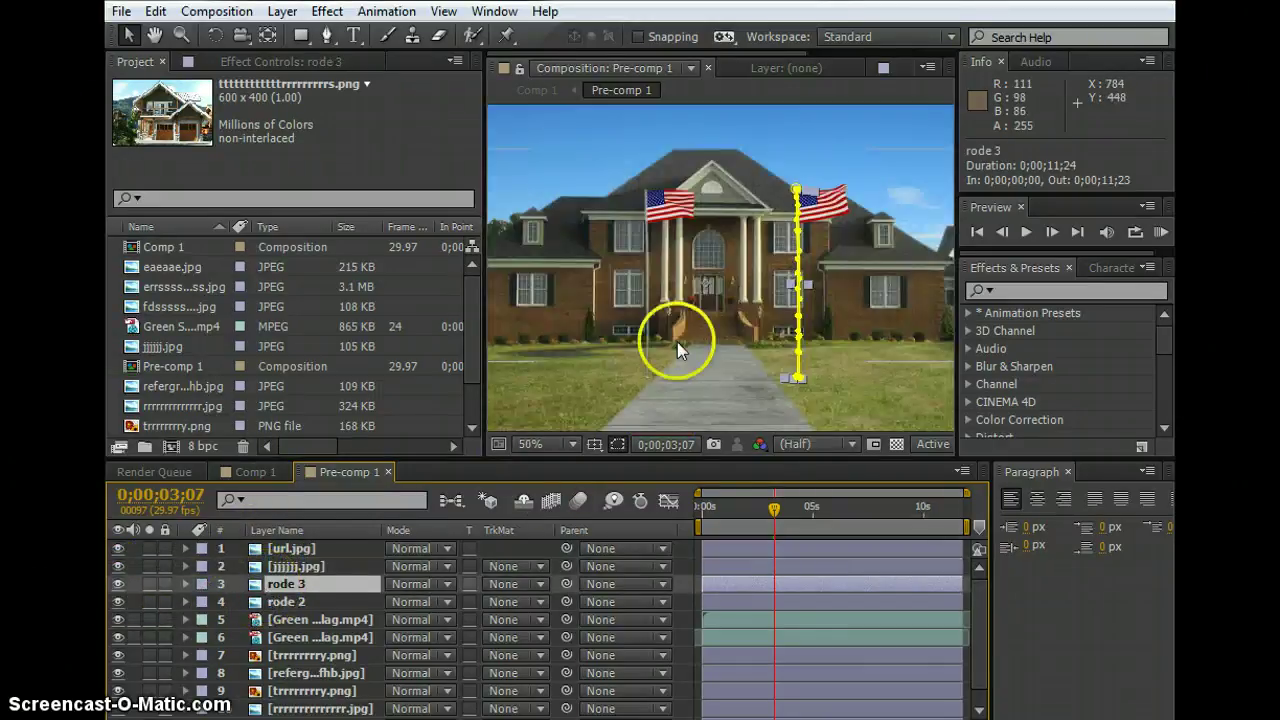
left_click(298, 602)
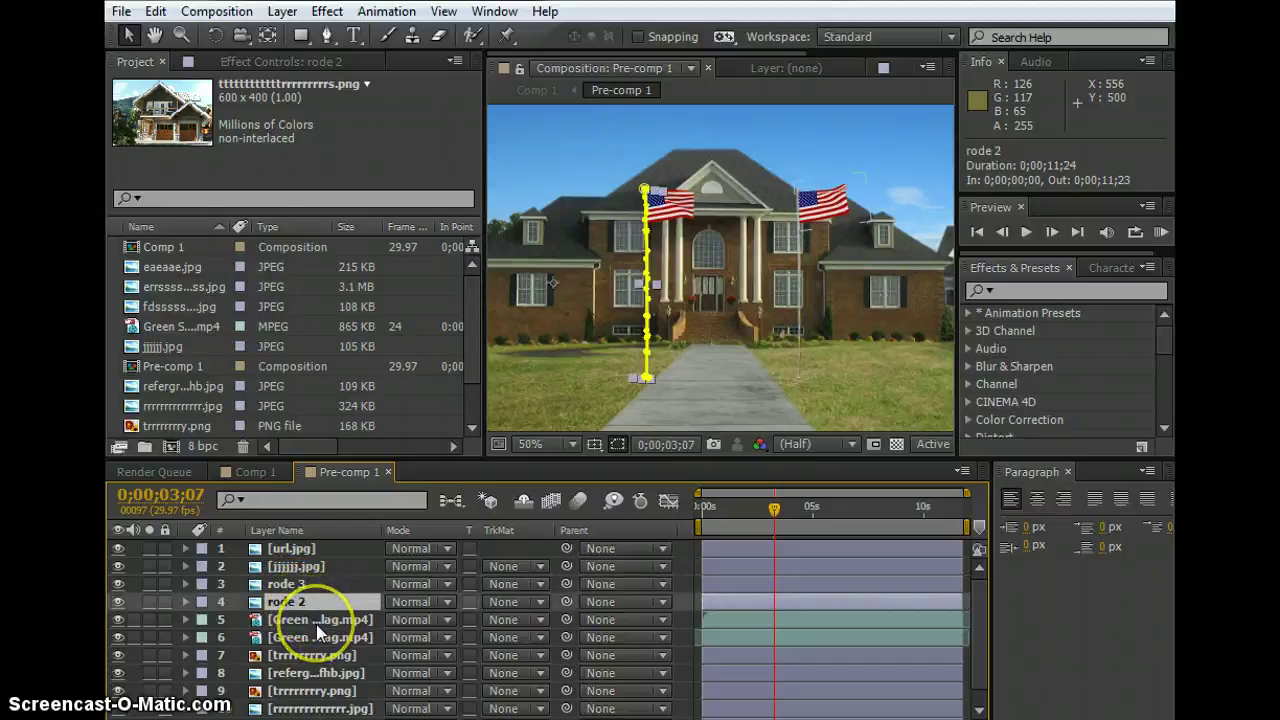
left_click(316, 624)
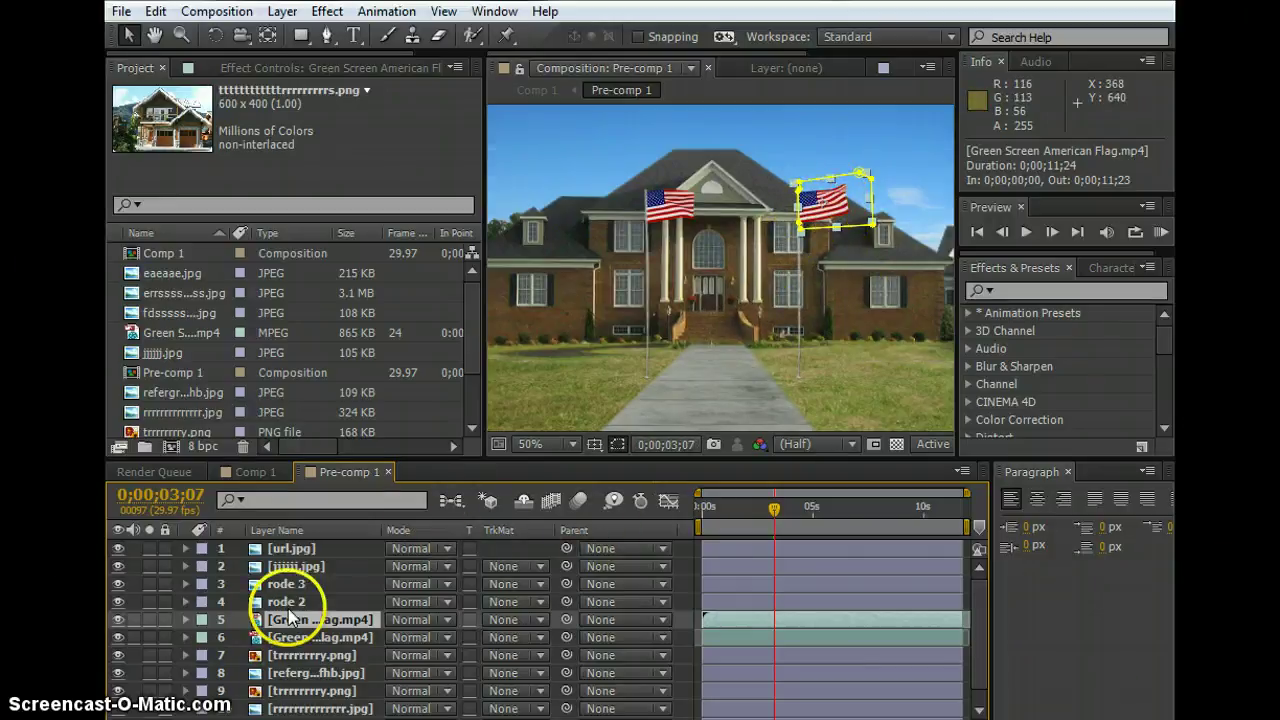
Reveal the right flag's Keylight (1.2) settings: Screen Gain 100.0, Screen Balance 50.0.
left_click(185, 619)
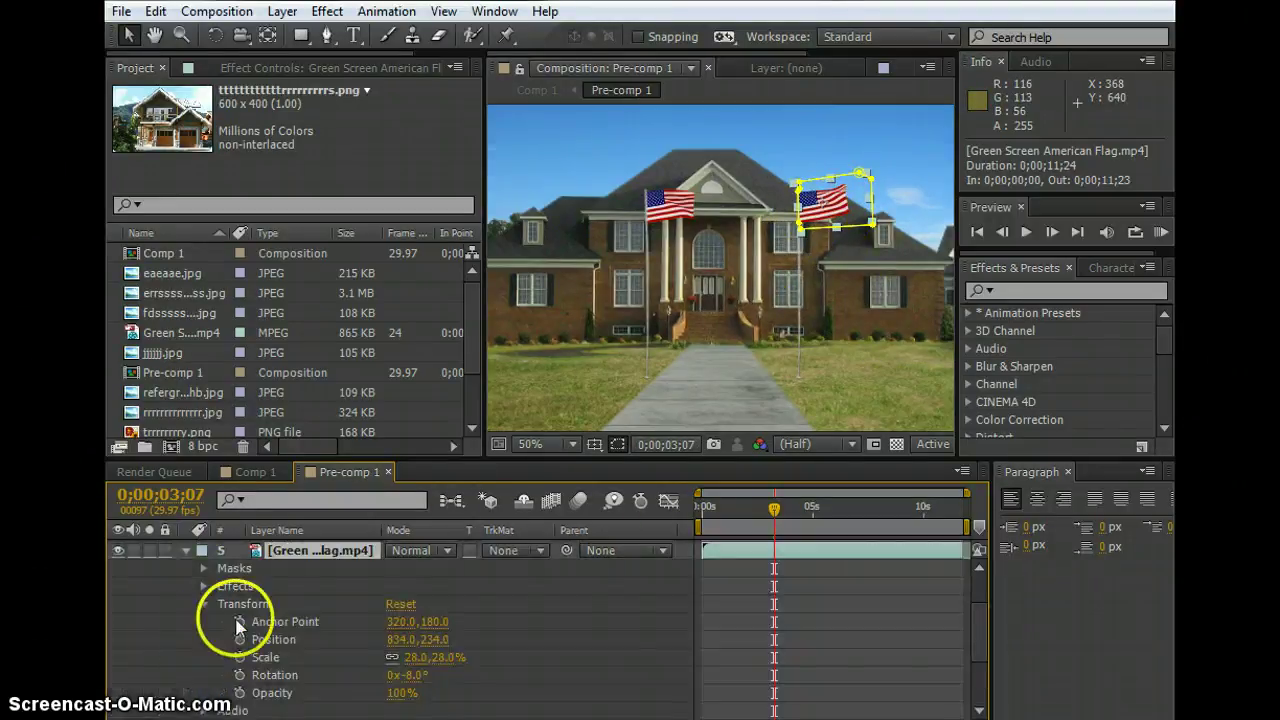
left_click(204, 586)
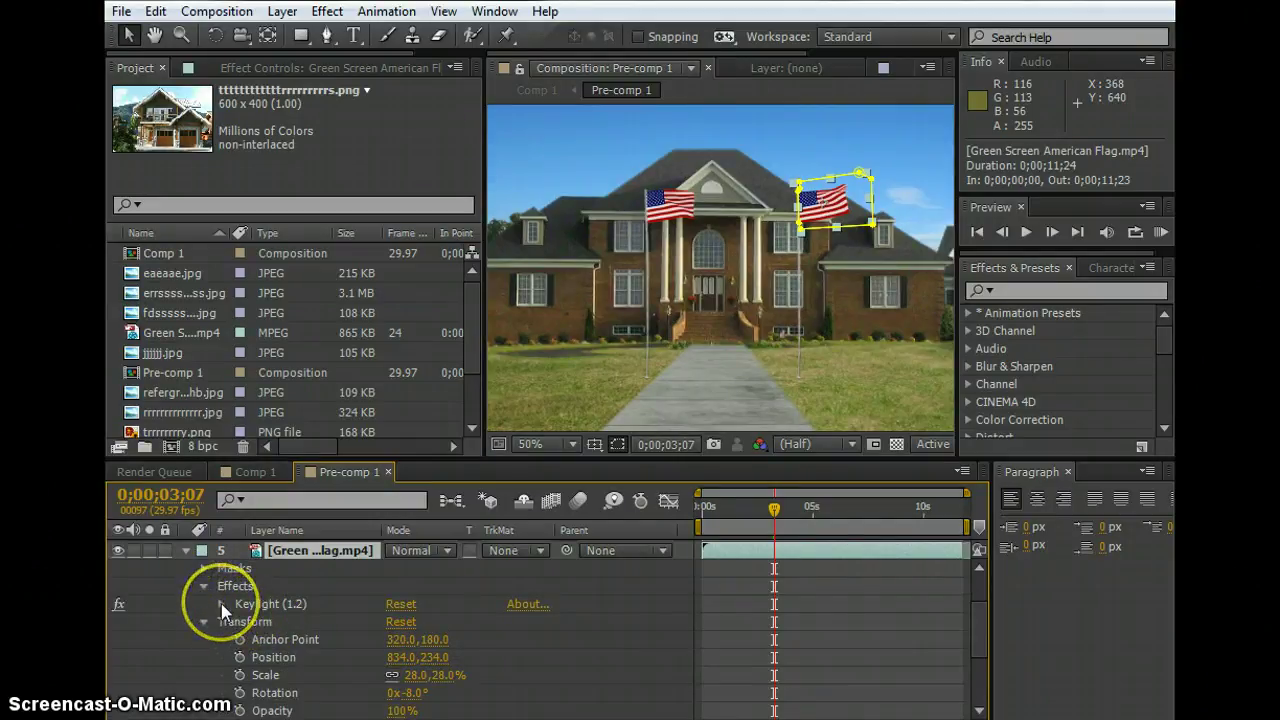
left_click(221, 603)
scroll(256, 595, "up", 1)
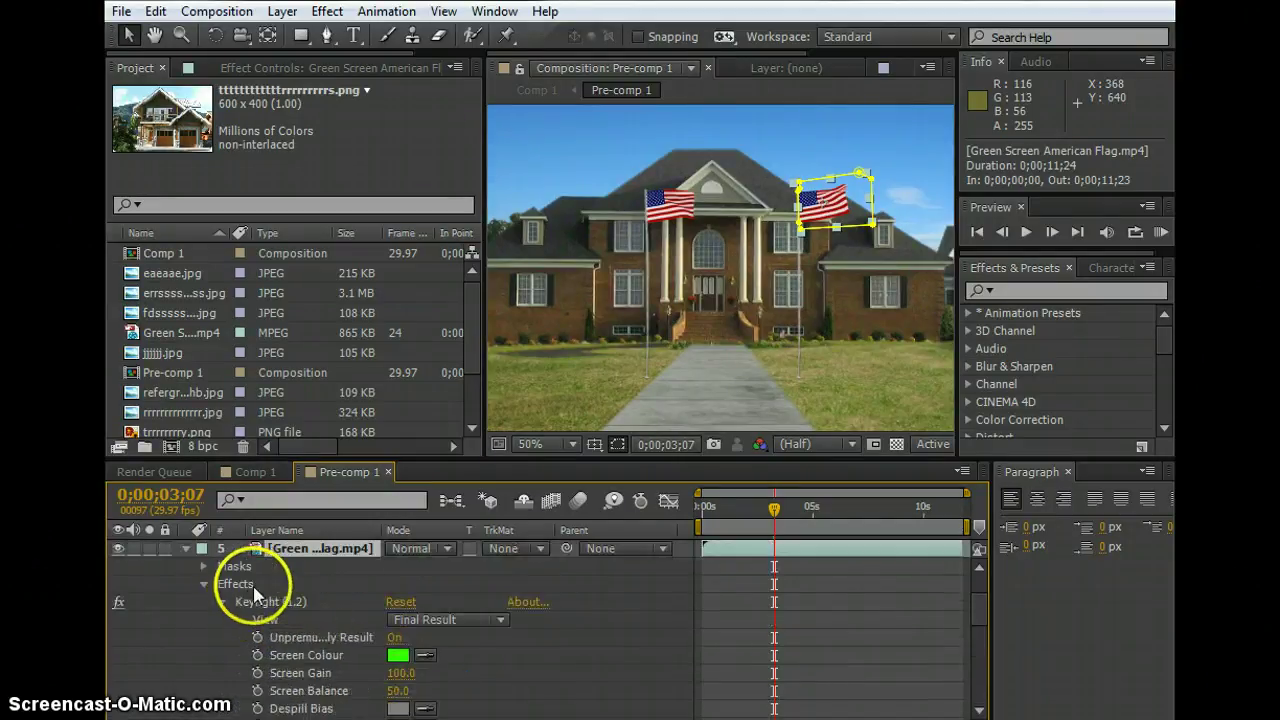
Collapse the right flag layer's effects and properties, and select the left green-screen flag layer.
left_click(203, 584)
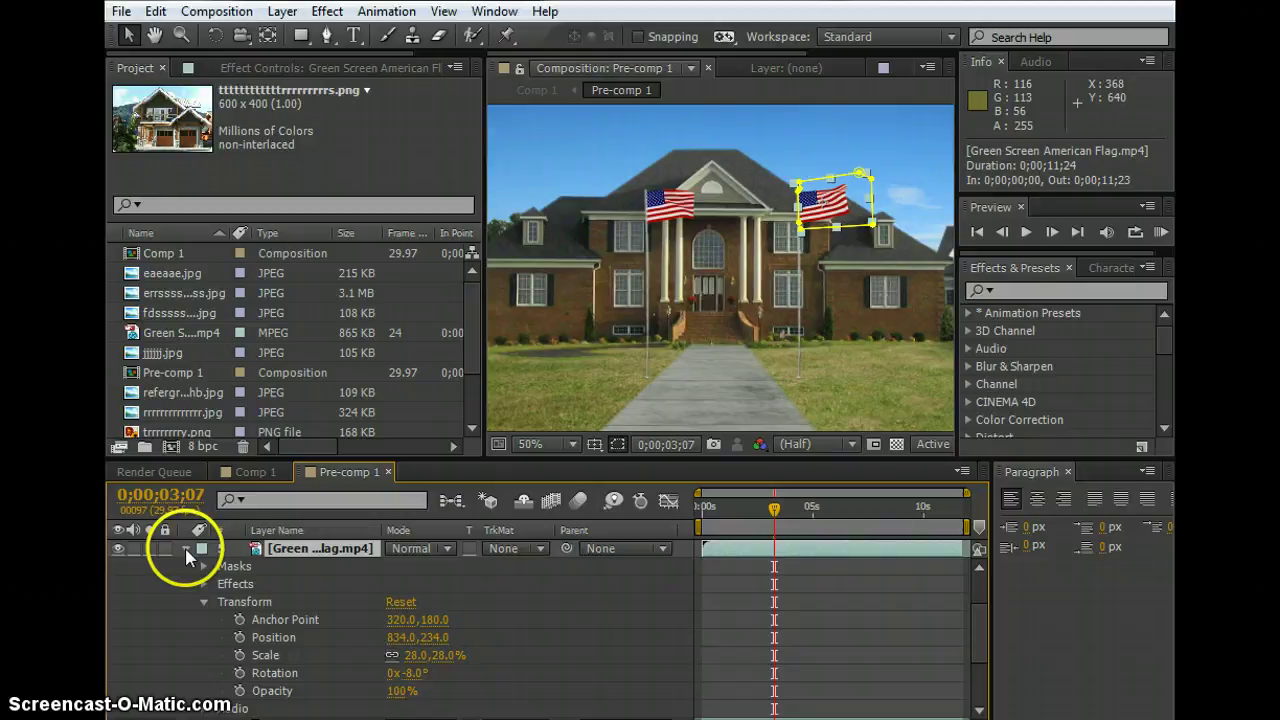
left_click(185, 548)
scroll(306, 563, "up", 1)
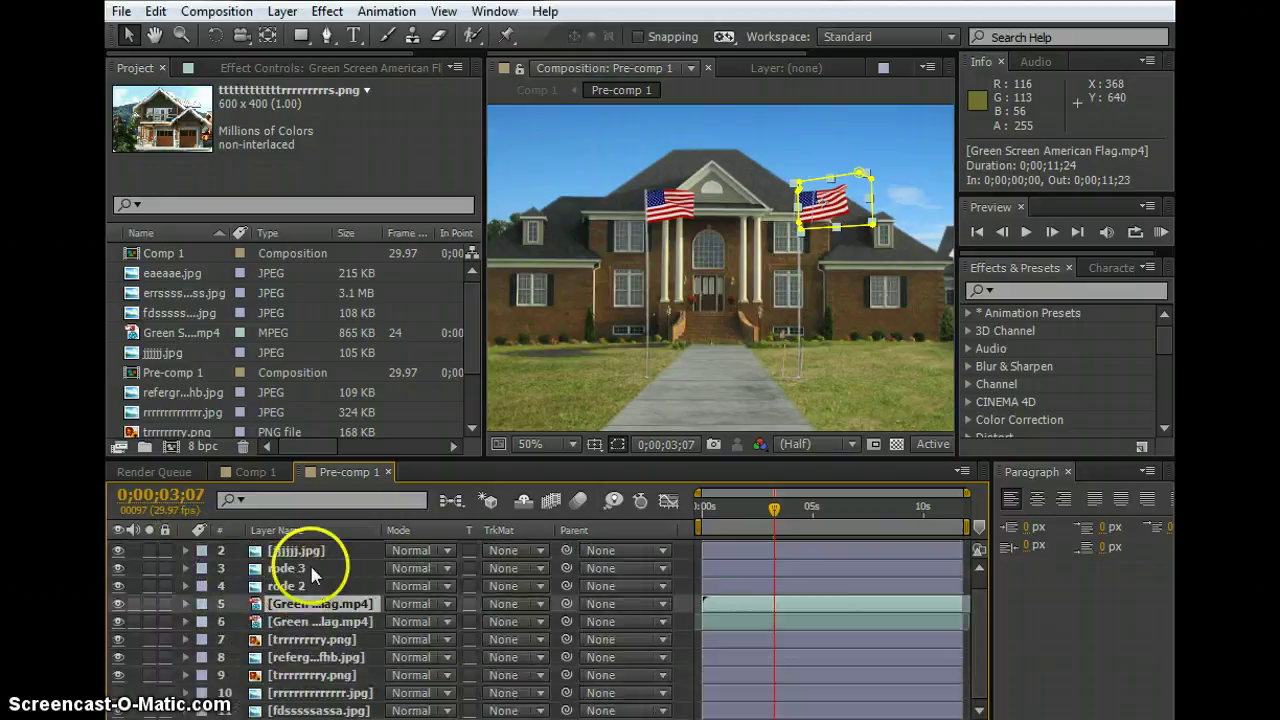
left_click(307, 624)
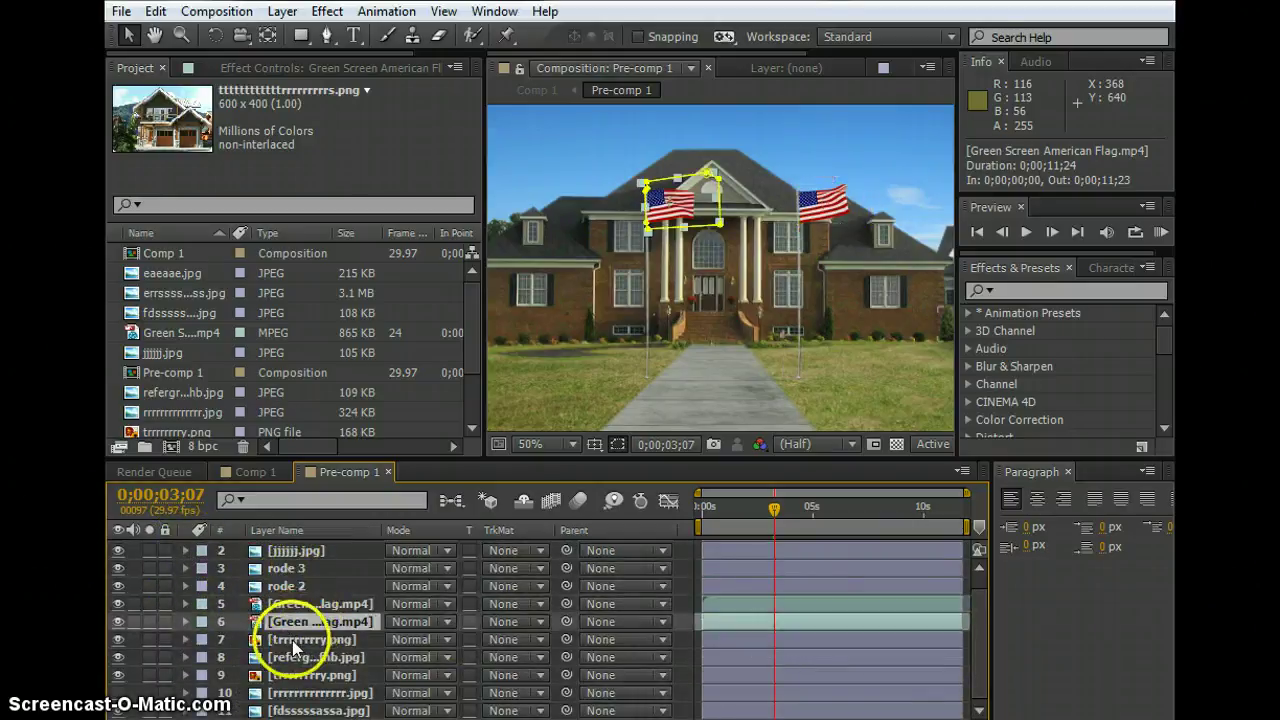
left_click(311, 645)
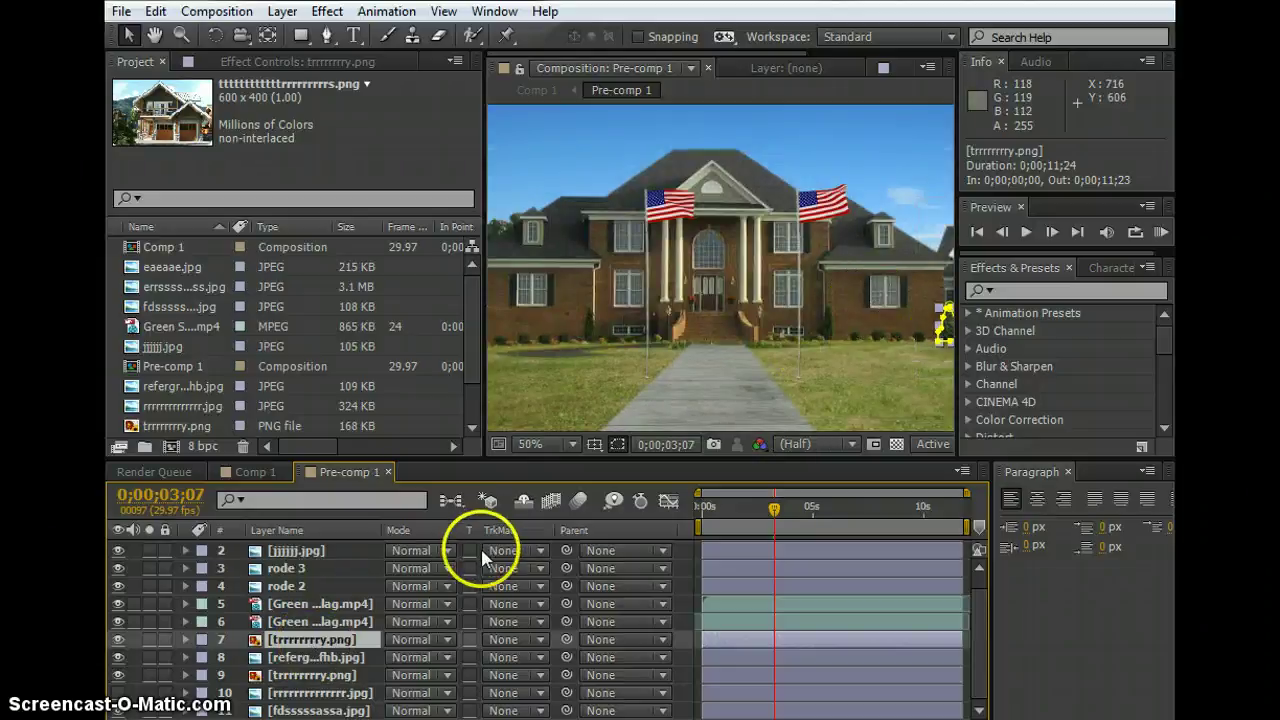
left_click(318, 657)
scroll(777, 277, "down", 2)
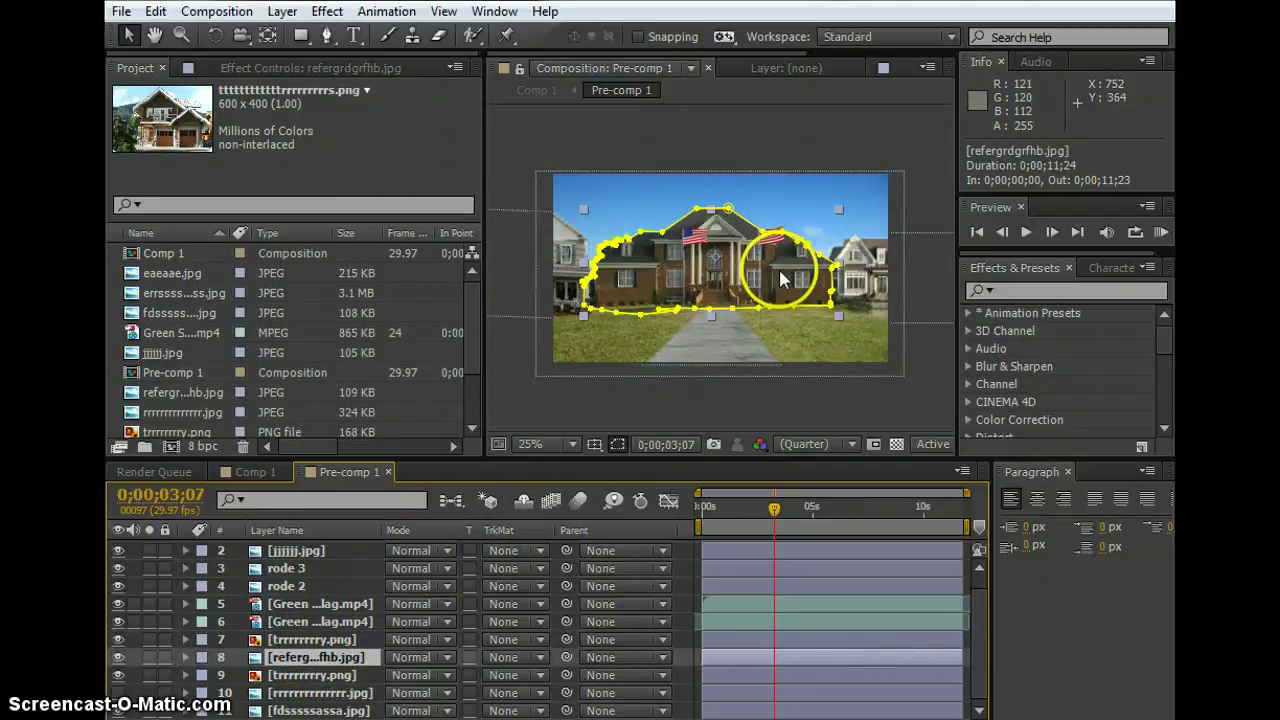
left_click(118, 657)
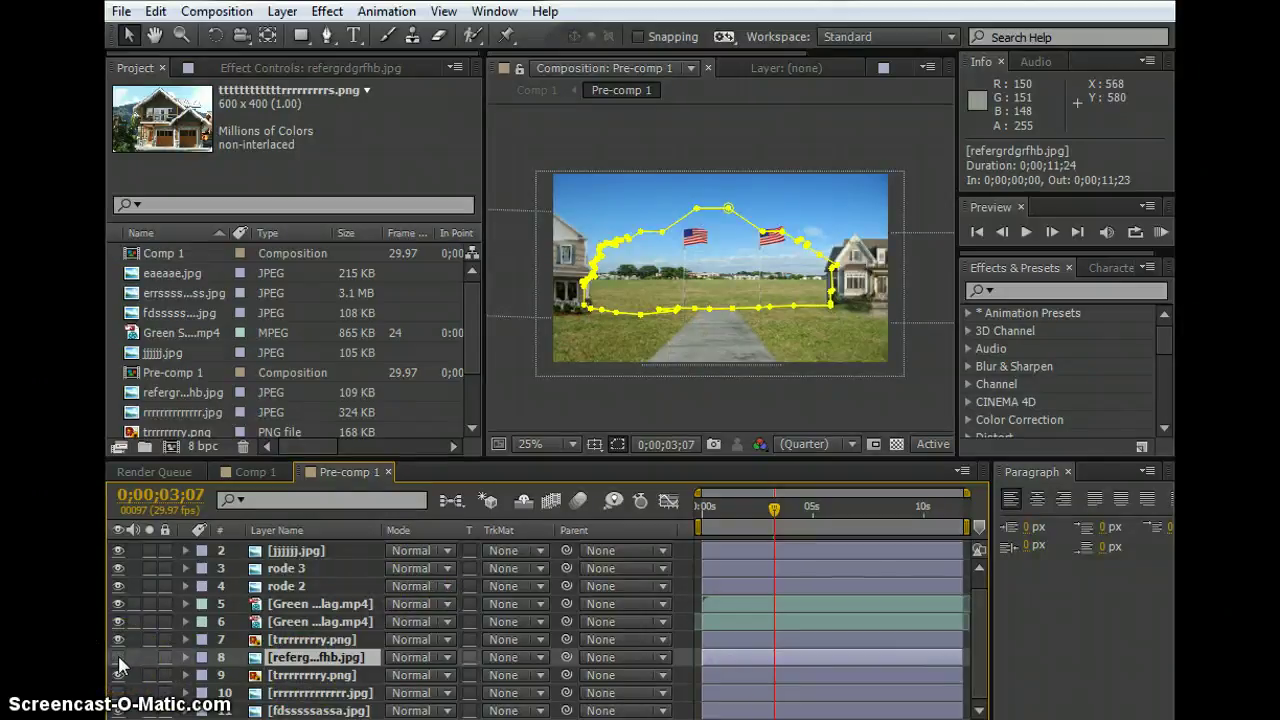
left_click(409, 558)
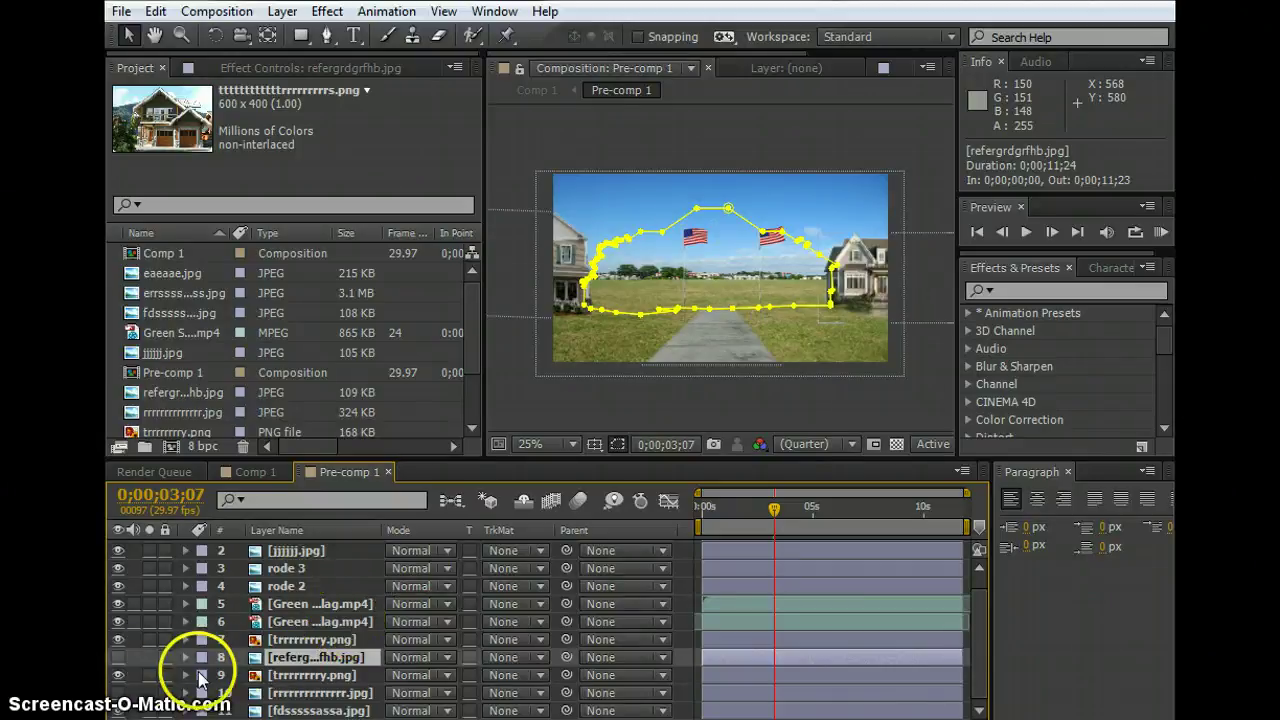
left_click(118, 657)
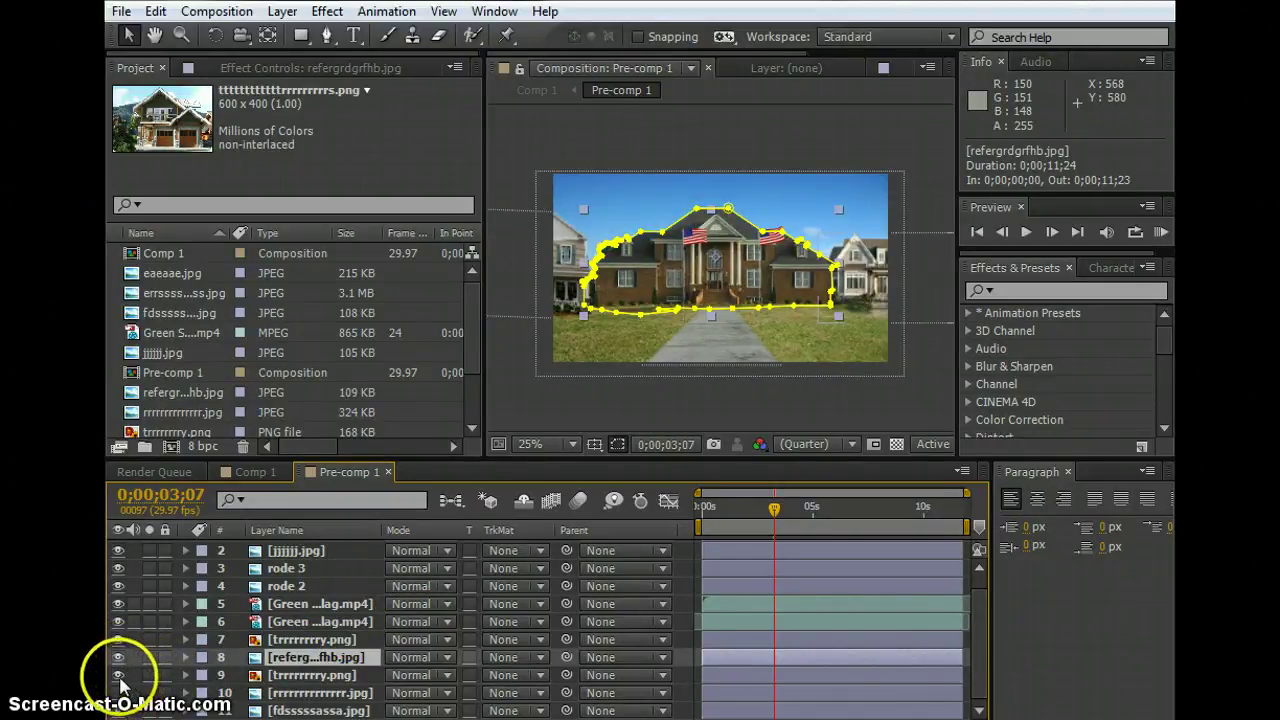
left_click(118, 675)
left_click(118, 675)
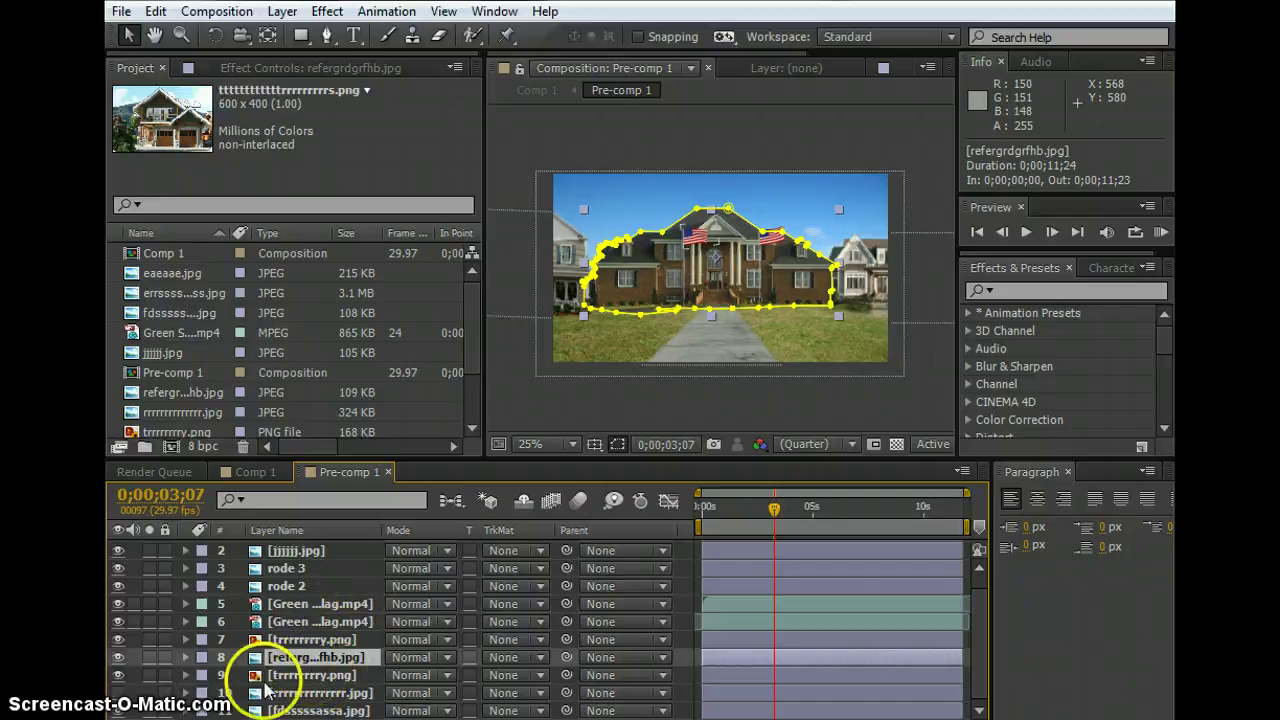
left_click(118, 675)
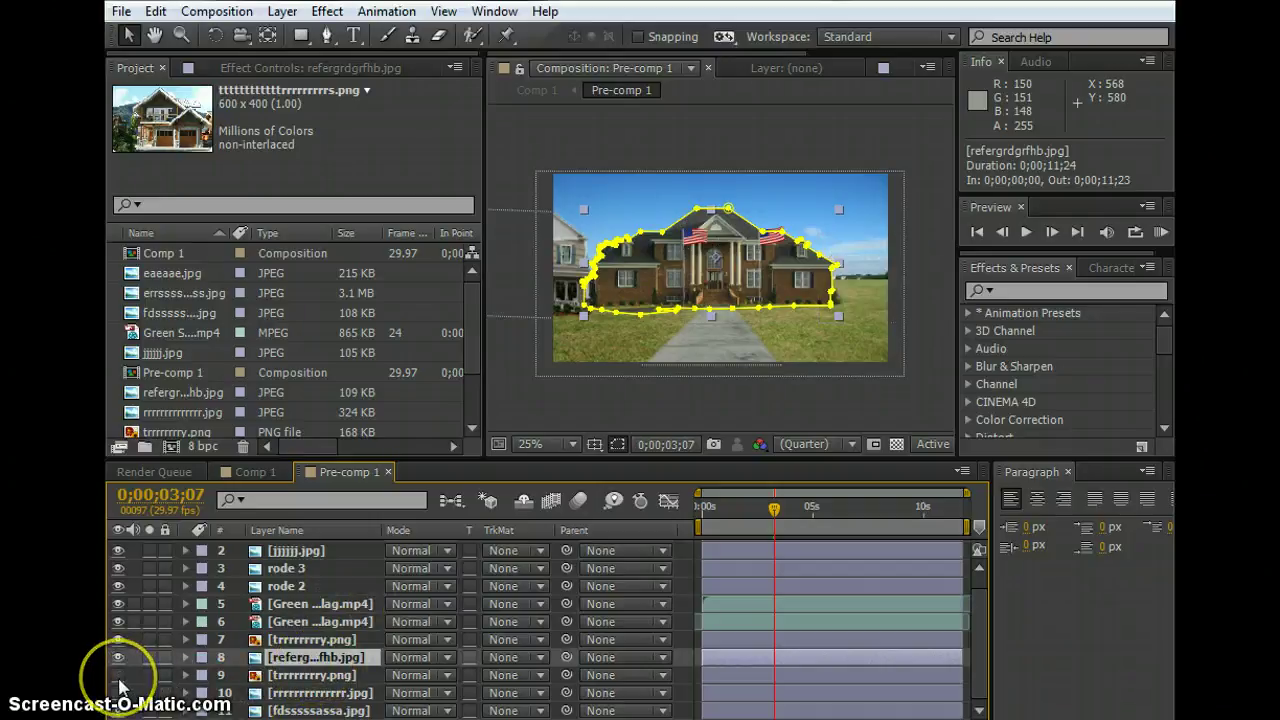
left_click(118, 675)
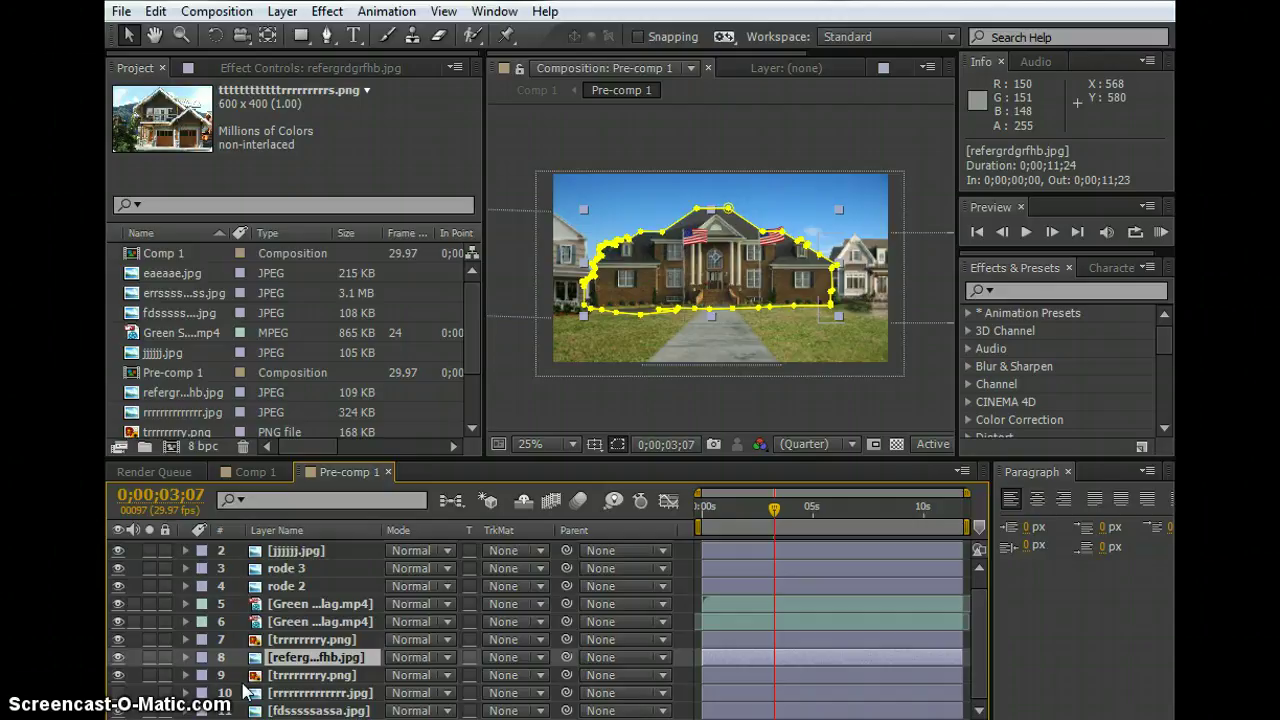
left_click(300, 710)
left_click(118, 711)
left_click(118, 711)
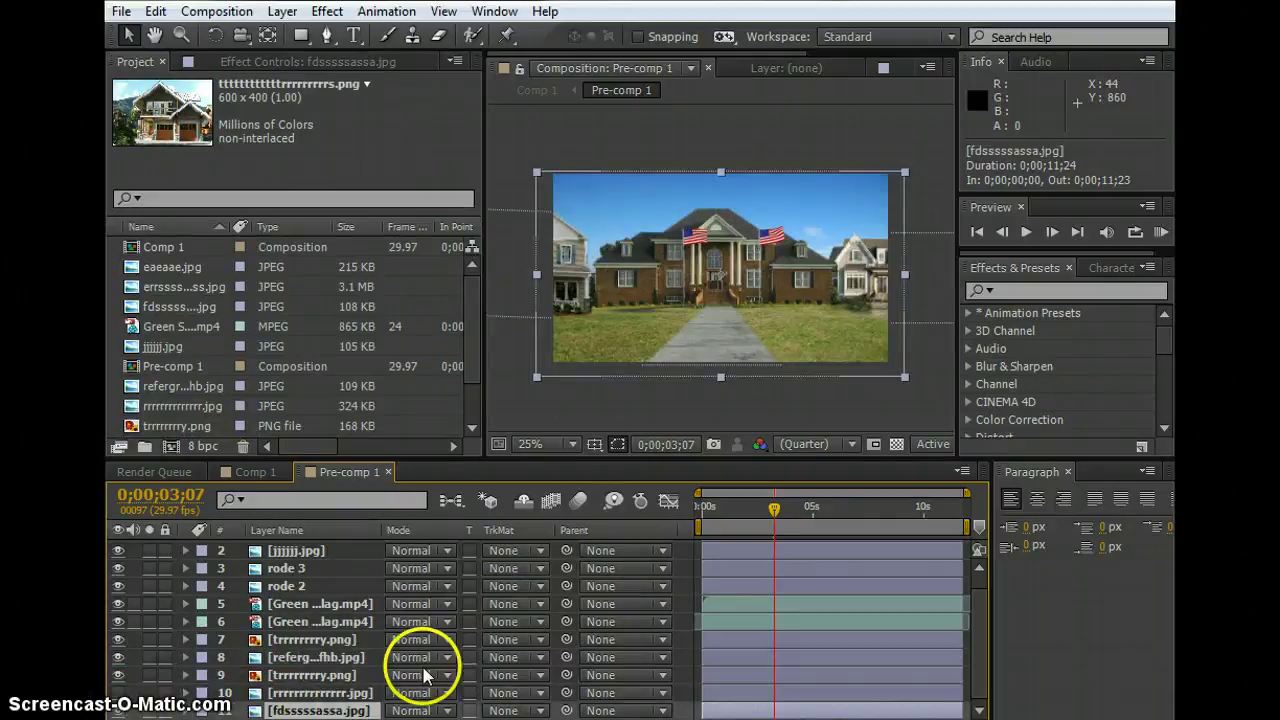
scroll(402, 614, "up", 1)
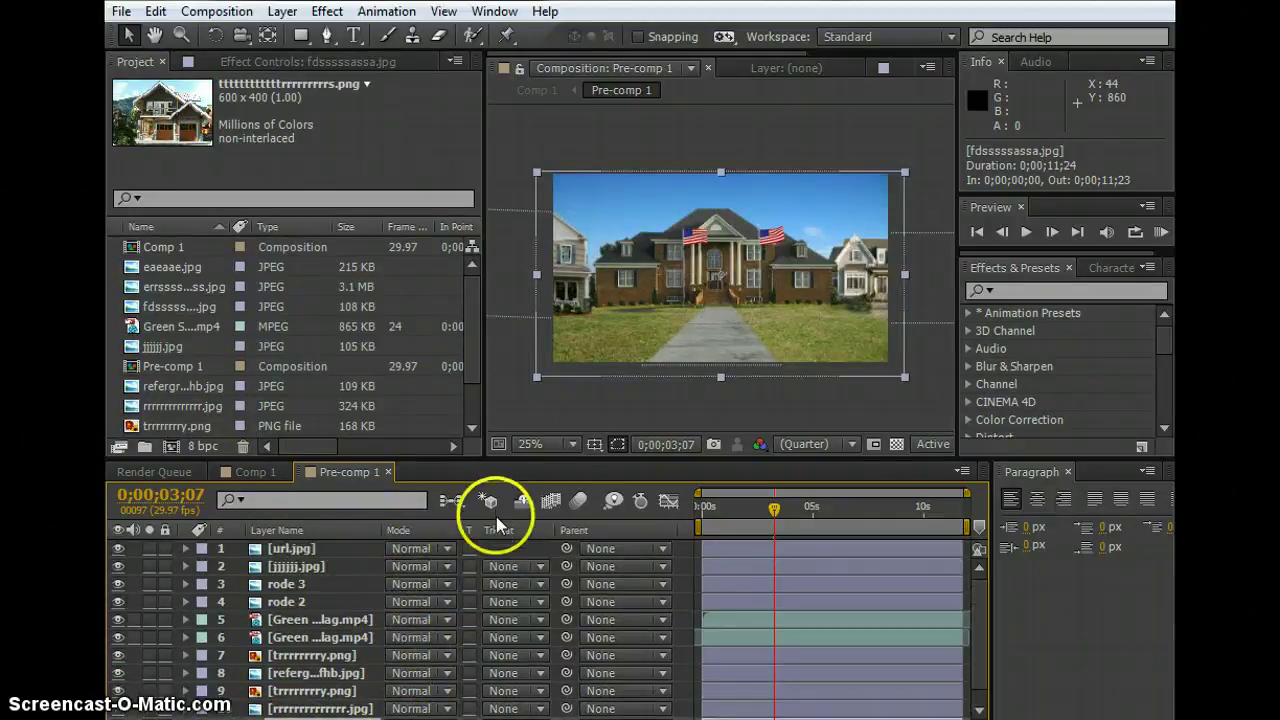